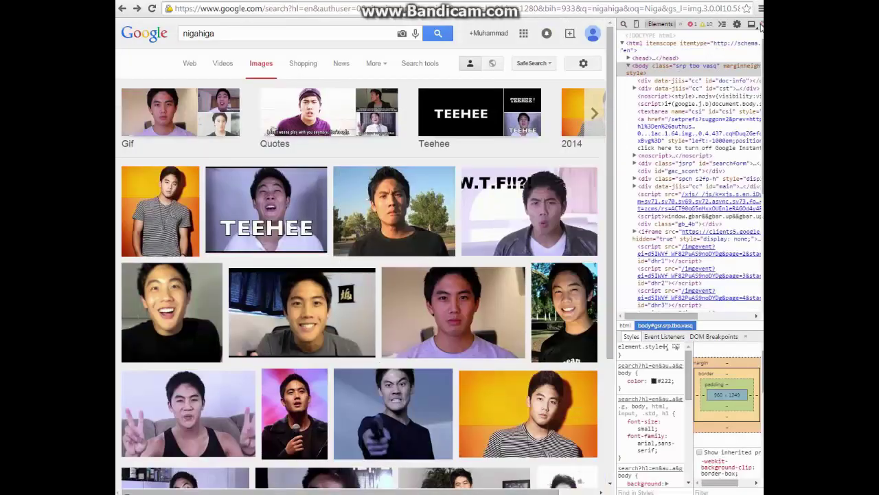
Close DevTools and copy the peace-sign couch photo (maxresdefault.jpg) from Google Images.
left_click(761, 24)
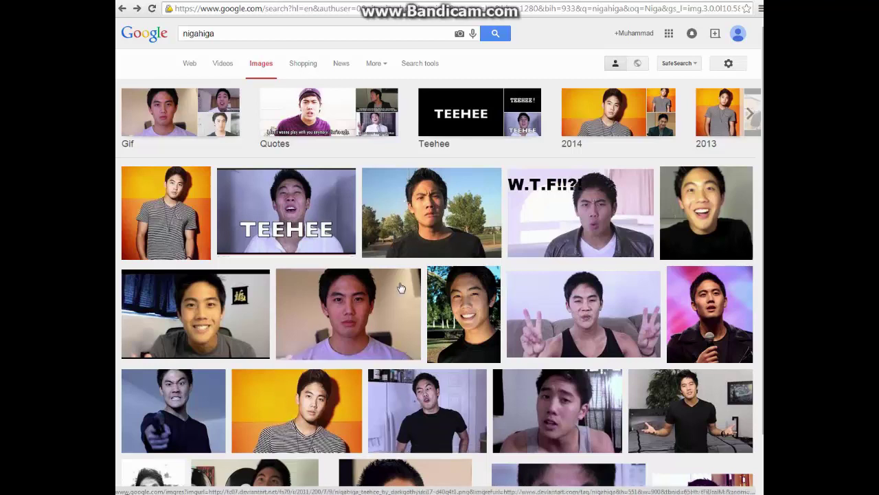
left_click(610, 310)
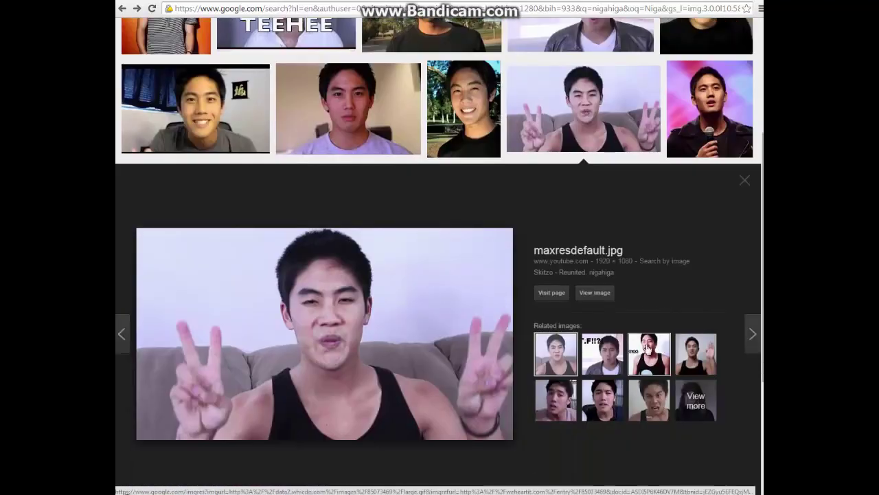
right_click(378, 369)
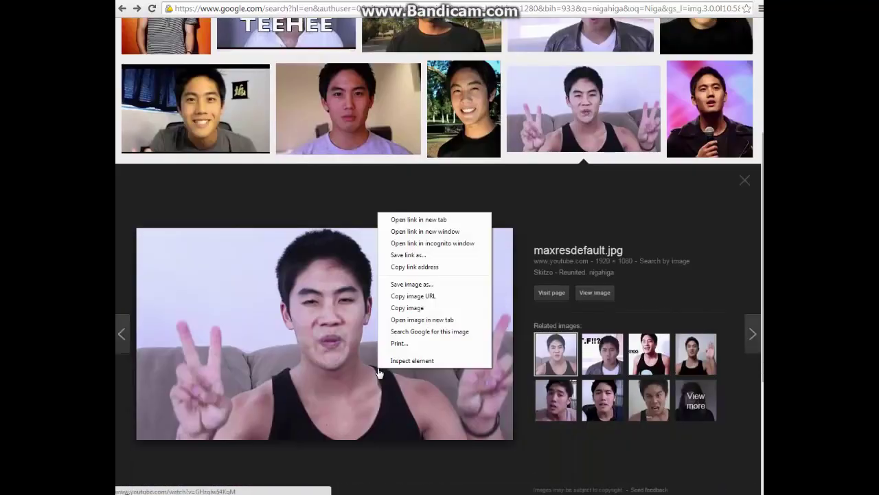
left_click(412, 308)
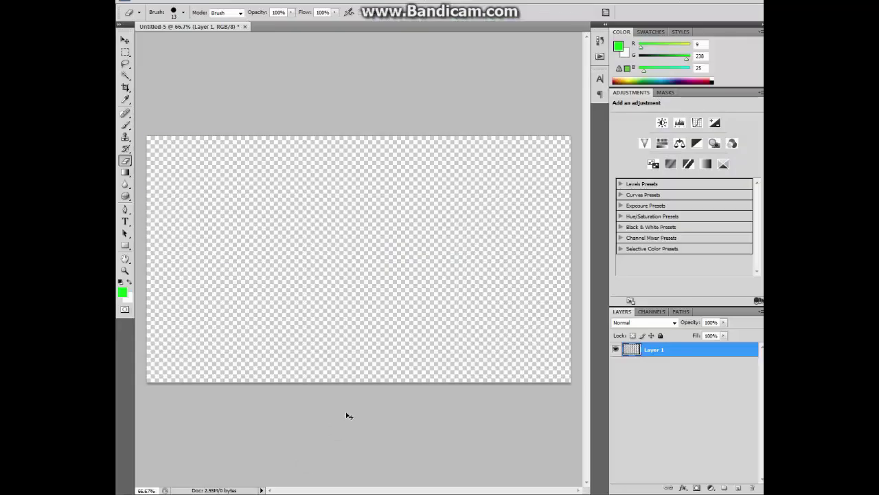
Paste the peace-sign photo onto Layer 1 and scale it to fill the canvas (about 85.4% by 71%).
key("ctrl+v")
key("ctrl+t")
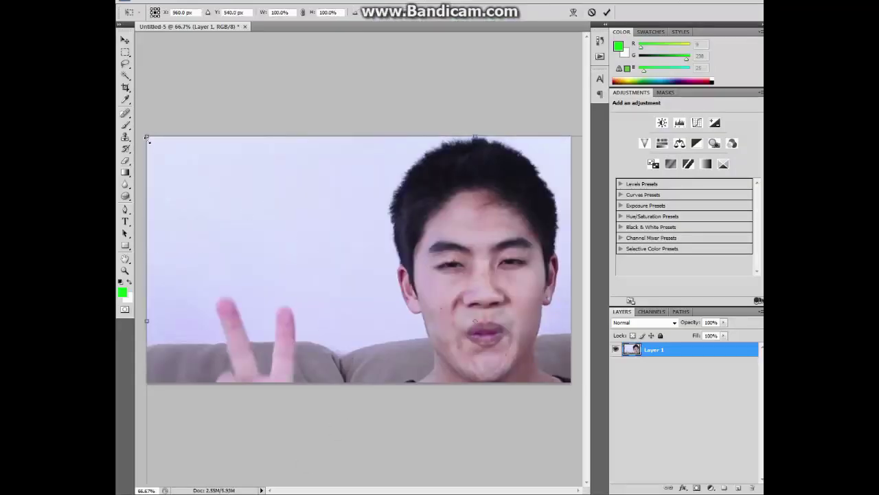
left_click_drag(148, 139, 242, 258)
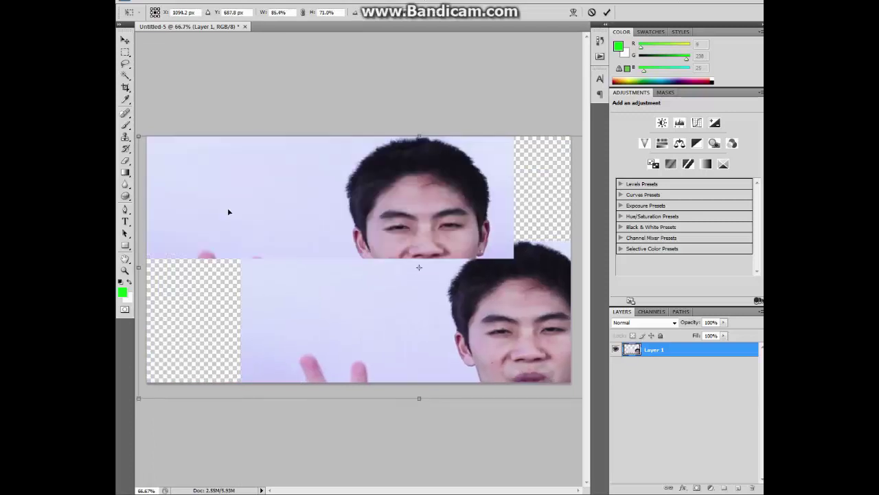
mouse_move(229, 212)
left_mouse_down()
mouse_move(212, 201)
mouse_move(196, 216)
mouse_move(211, 231)
left_mouse_up()
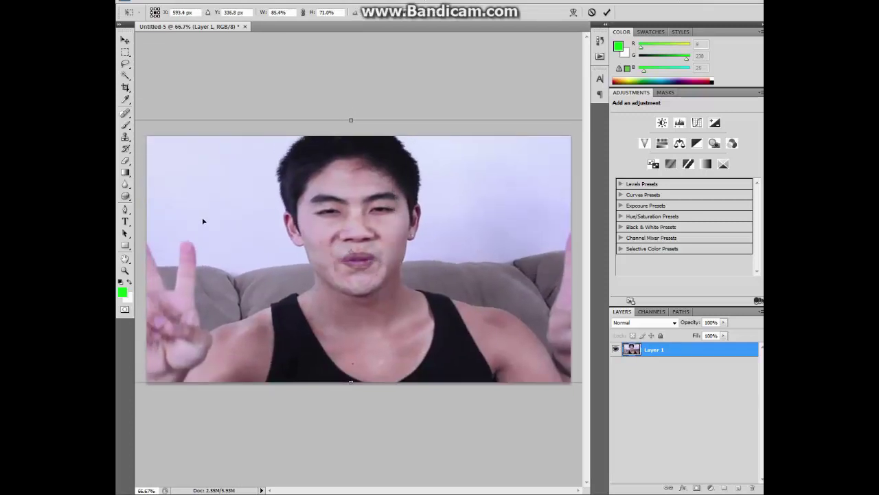
left_click(607, 13)
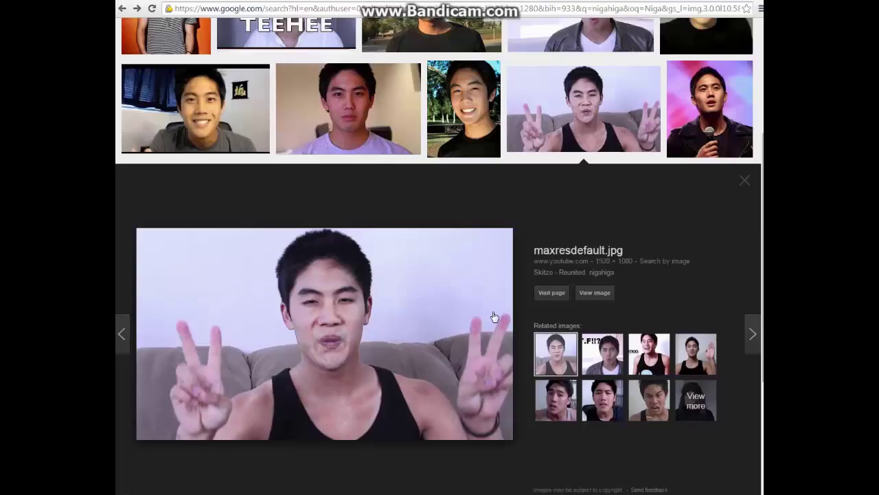
Copy the tongue-out photo KSI.jpg from Google Images and paste it into Photoshop as Layer 2.
left_click(745, 180)
scroll(747, 185, "up", 3)
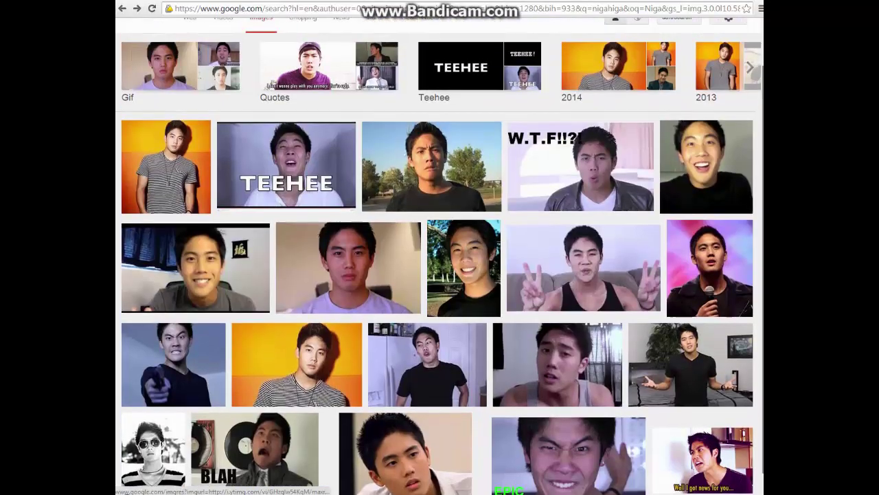
scroll(330, 62, "up", 1)
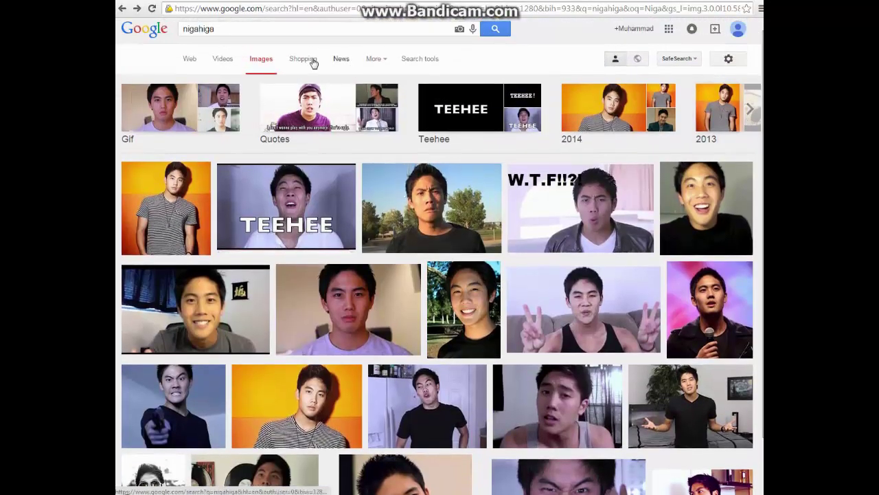
left_click(136, 9)
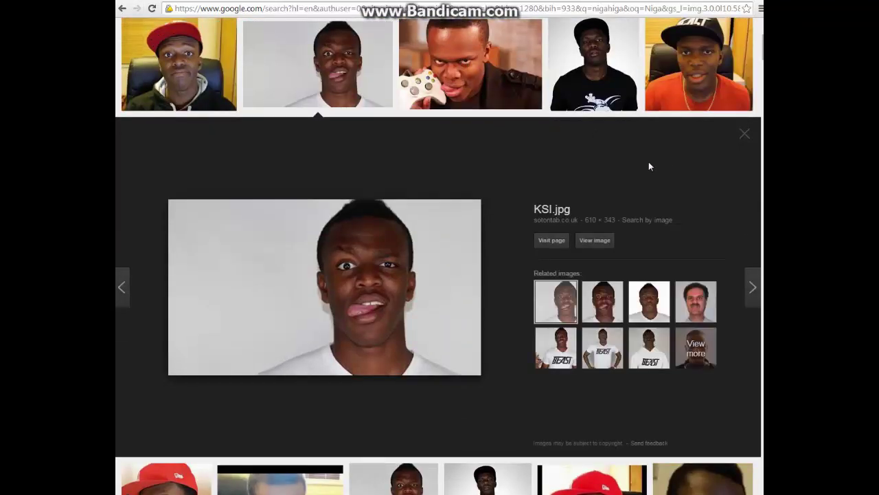
right_click(432, 251)
left_click(472, 343)
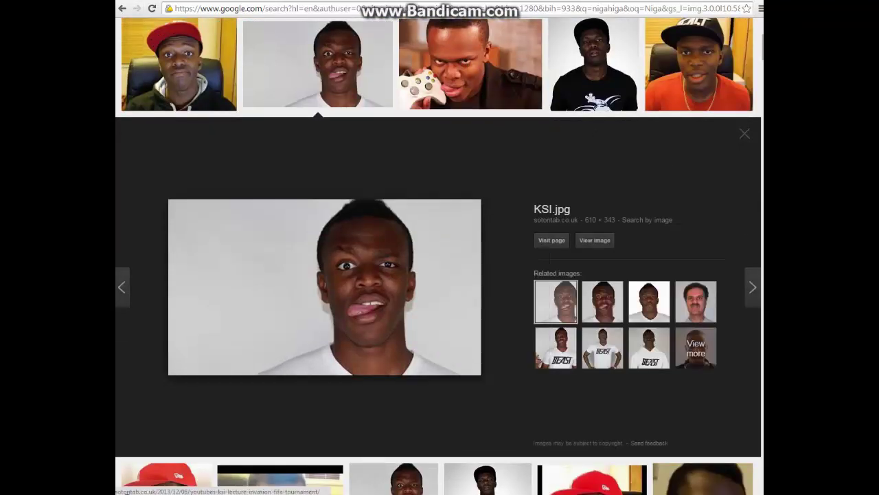
key("ctrl+v")
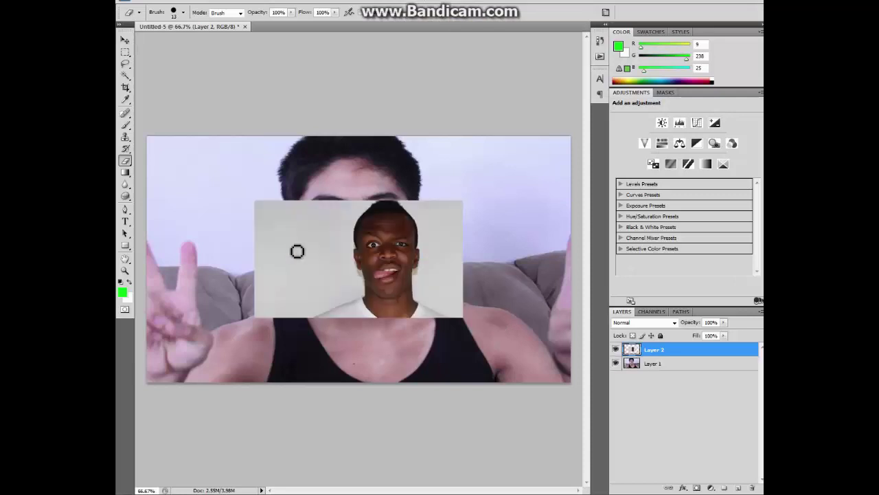
Enlarge the tongue-out photo on Layer 2 and begin a lasso outline around his face.
key("ctrl+t")
left_click_drag(474, 195, 514, 163)
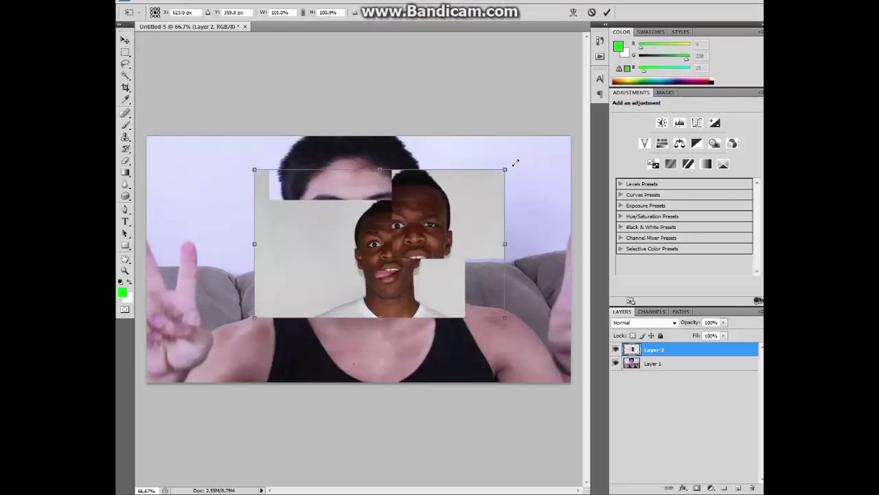
left_click(605, 13)
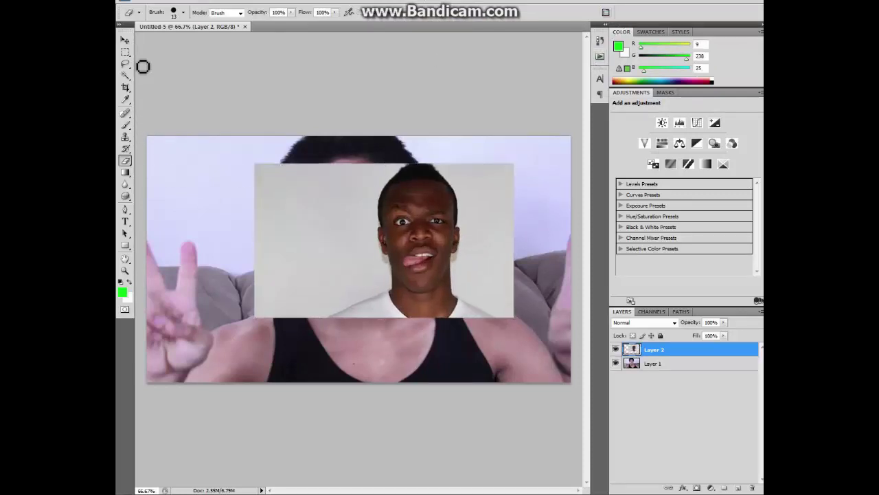
left_click(125, 64)
left_click_drag(401, 203, 406, 200)
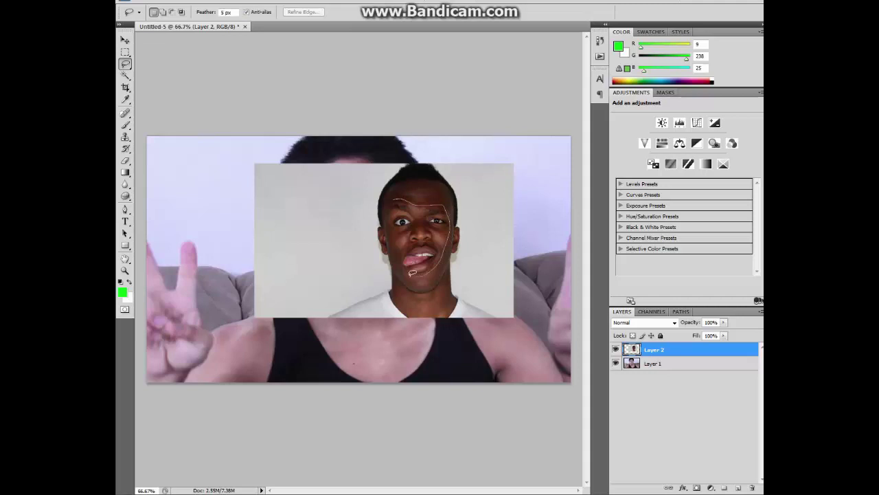
Finish the lasso around the face and copy it onto its own Layer 3.
mouse_move(411, 272)
left_mouse_down()
mouse_move(393, 223)
mouse_move(401, 201)
left_mouse_up()
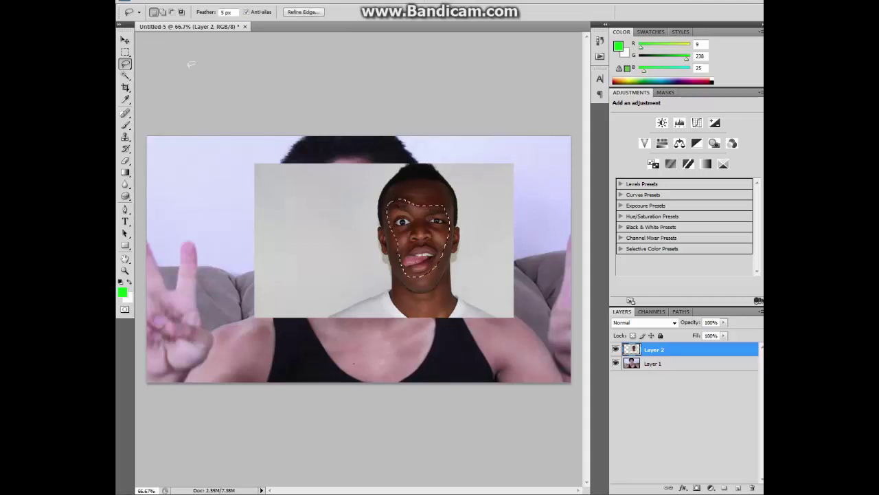
left_click(165, 1)
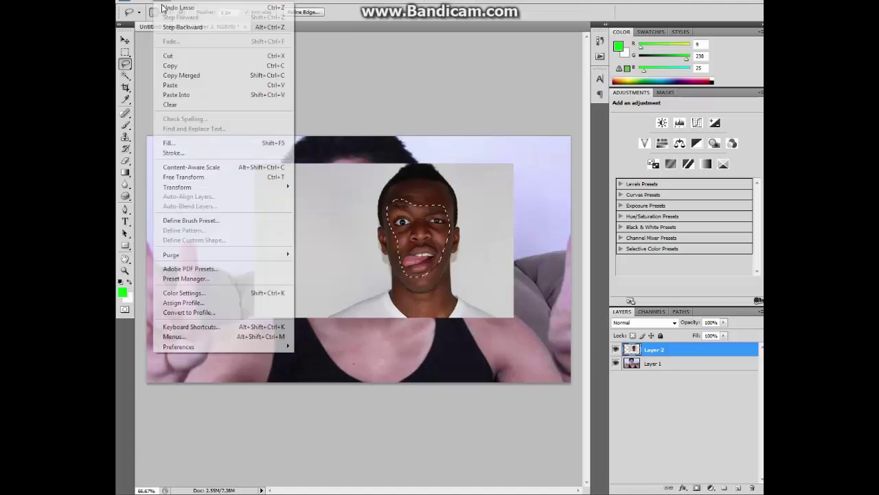
left_click(171, 65)
key("ctrl+v")
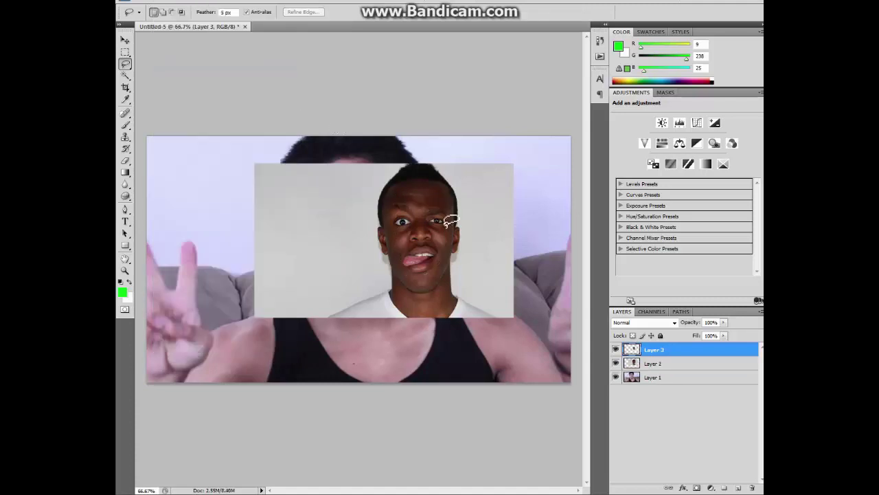
Delete Layer 2, discarding the rest of the tongue-out photo.
left_click(671, 364)
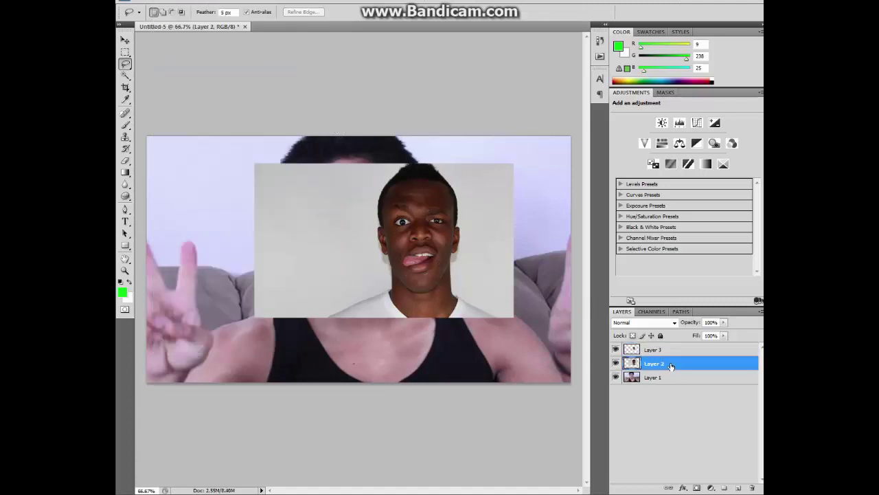
key("Delete")
key("ctrl+t")
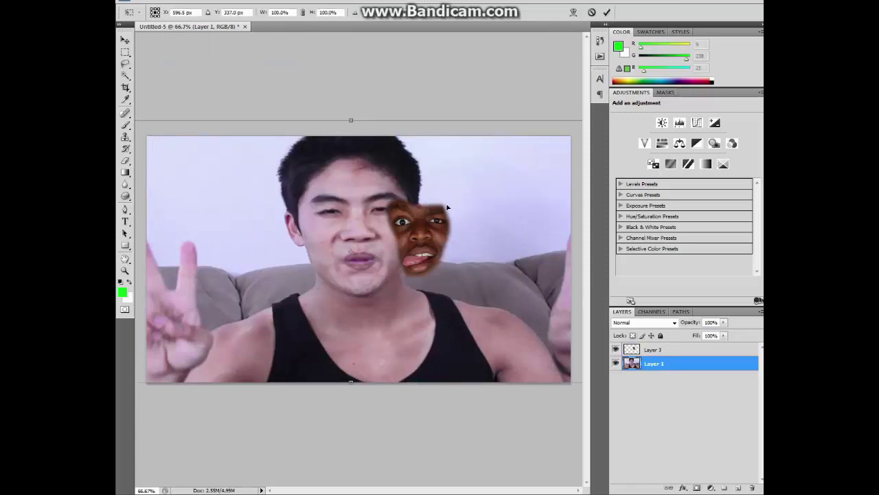
Scale the Layer 3 face to about 151.9% by 128% and place it over the first man's face.
left_click(606, 12)
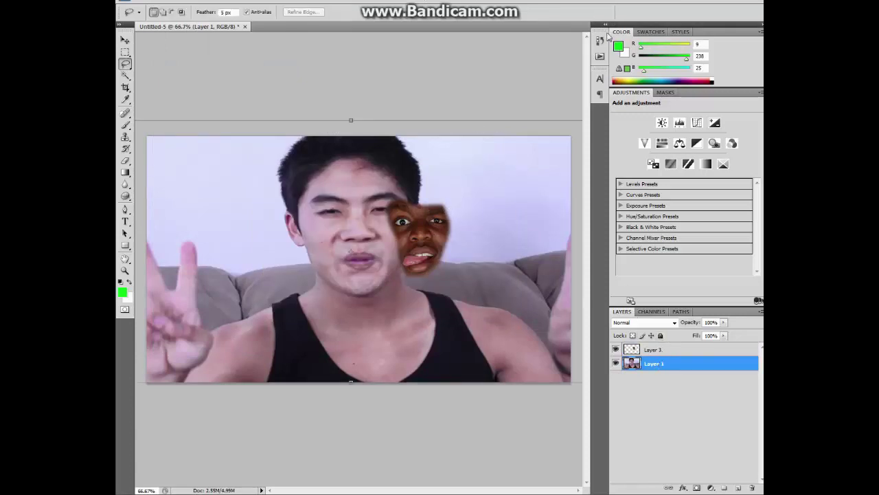
left_click(653, 351)
key("ctrl+t")
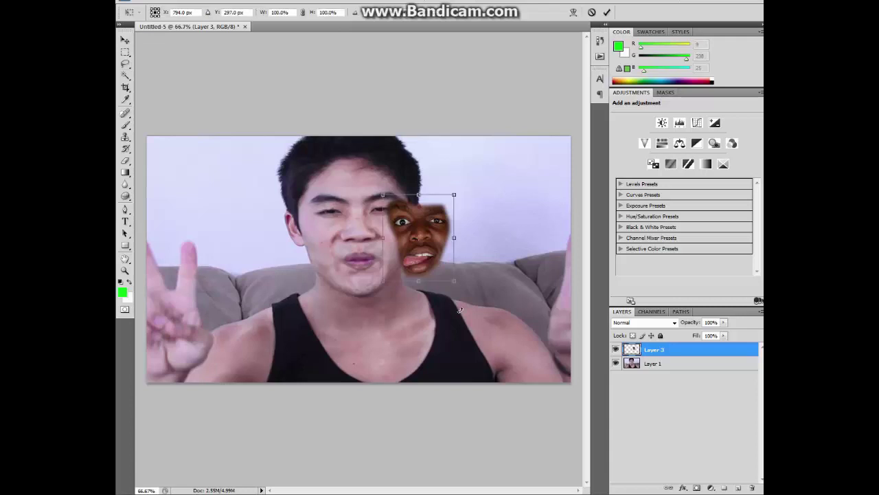
mouse_move(459, 193)
left_mouse_down()
mouse_move(467, 182)
mouse_move(465, 217)
mouse_move(401, 211)
left_mouse_up()
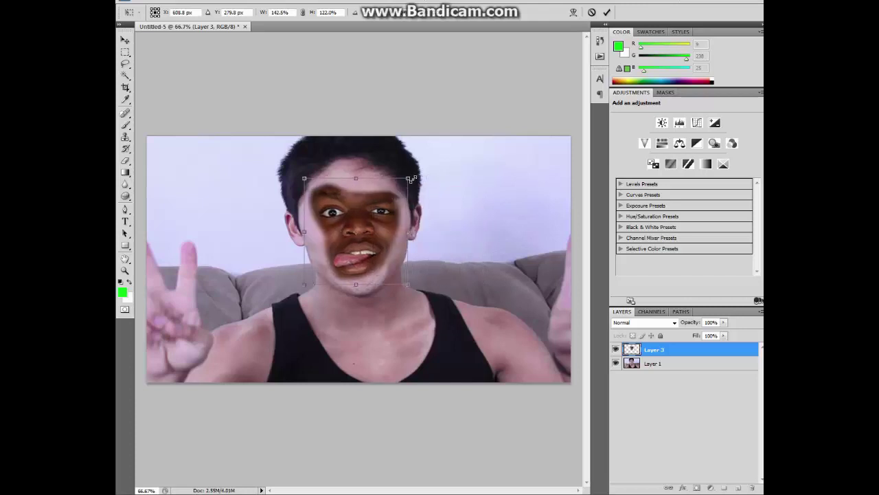
left_click_drag(408, 180, 412, 176)
left_click_drag(381, 218, 383, 221)
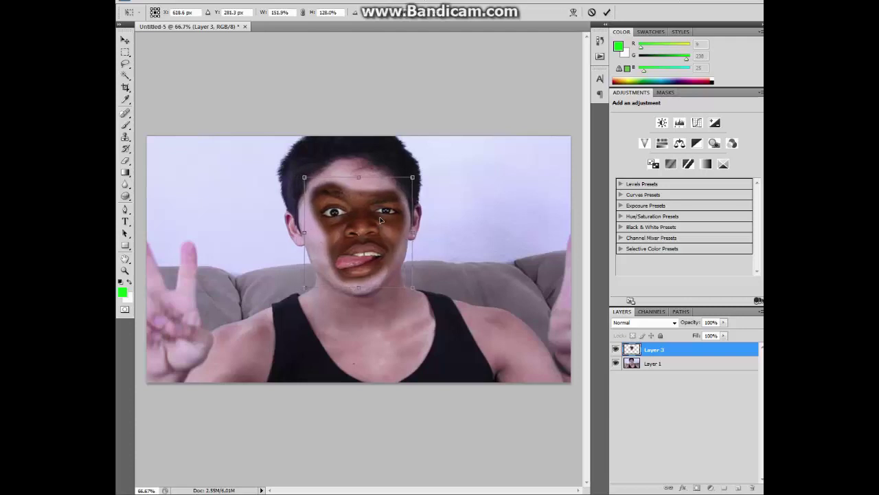
left_click_drag(383, 220, 380, 220)
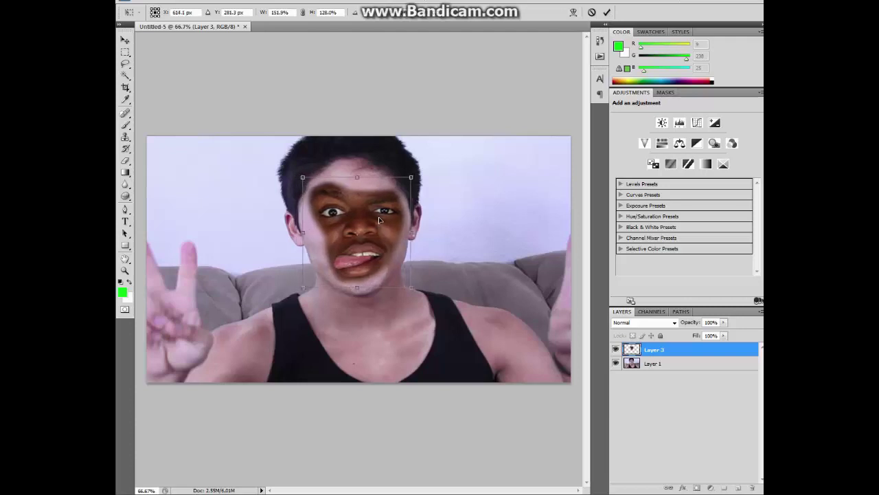
left_click(607, 12)
Add a Hue/Saturation adjustment layer above the pasted face layer.
right_click(656, 352)
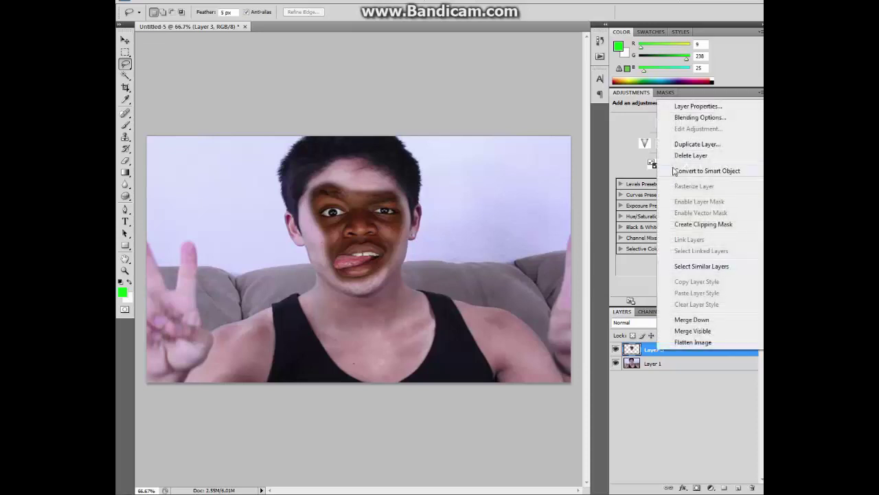
left_click(467, 87)
left_click(199, 5)
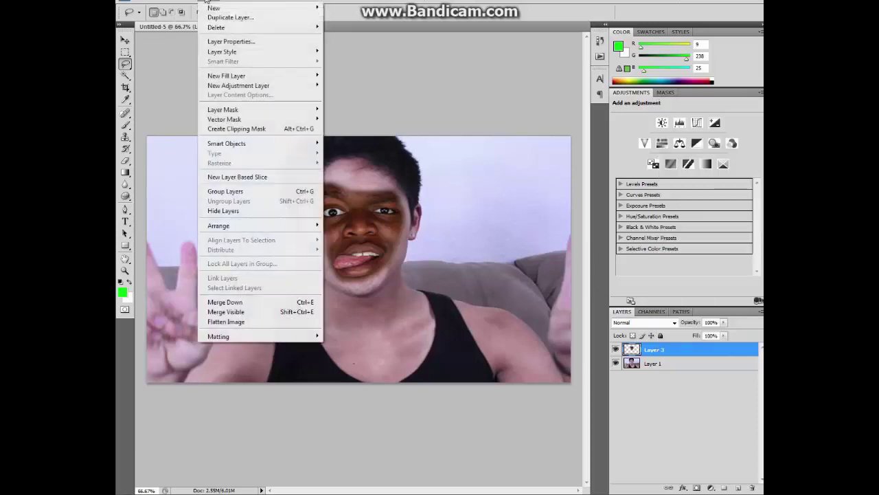
mouse_move(238, 85)
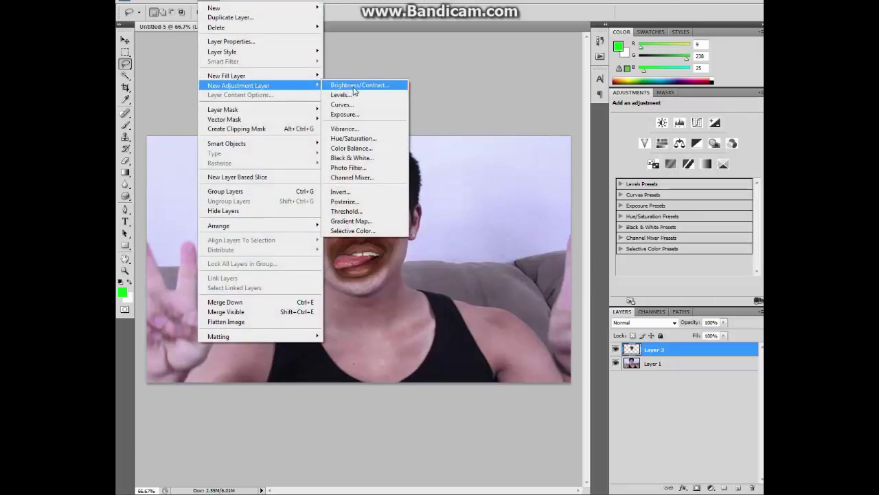
left_click(357, 141)
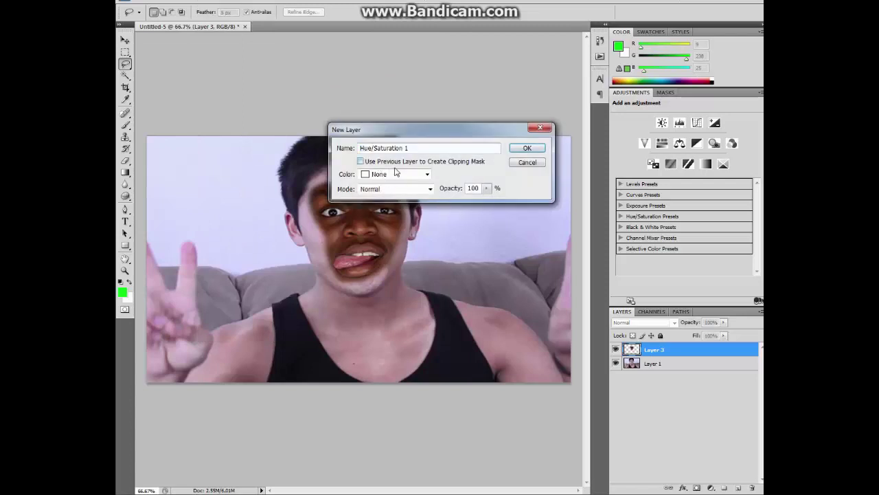
left_click(533, 150)
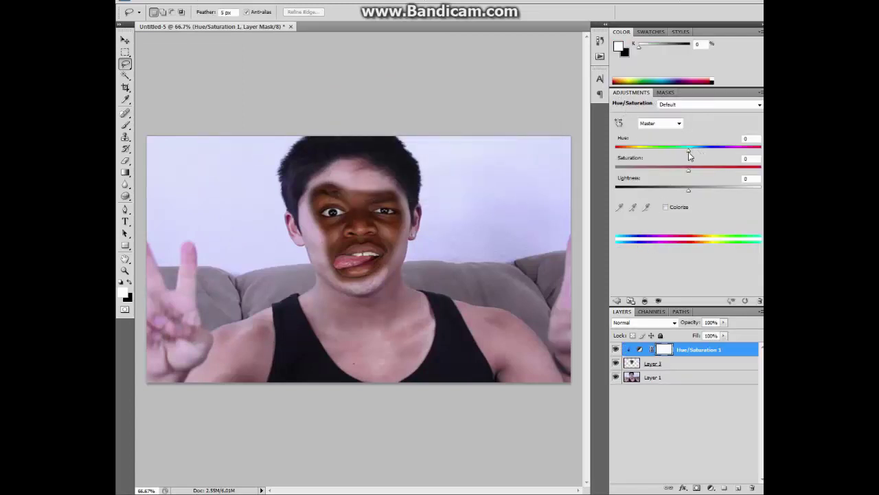
Tweak hue, saturation and brightness to lighten the face toward the body's skin tone.
mouse_move(688, 152)
left_mouse_down()
mouse_move(656, 178)
mouse_move(707, 190)
mouse_move(686, 150)
mouse_move(662, 157)
left_mouse_up()
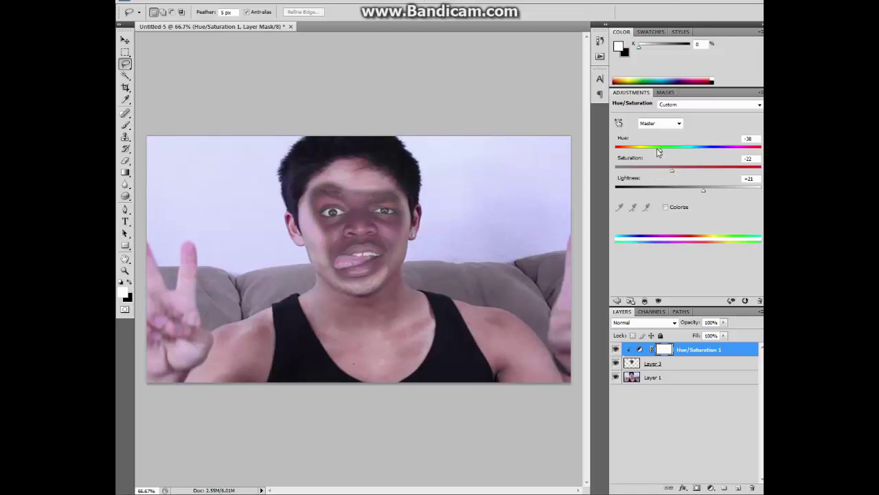
mouse_move(660, 151)
left_mouse_down()
mouse_move(650, 152)
mouse_move(681, 170)
mouse_move(750, 172)
mouse_move(660, 173)
mouse_move(629, 155)
mouse_move(697, 152)
mouse_move(683, 155)
left_mouse_up()
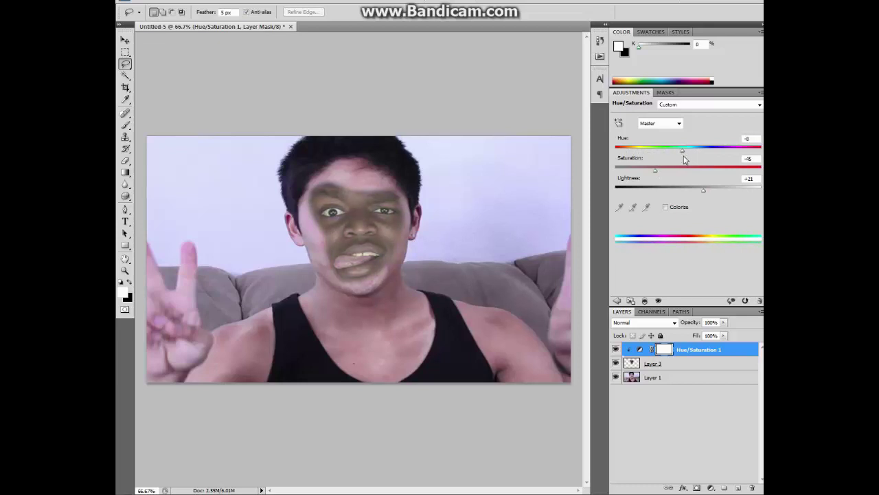
left_click_drag(702, 189, 717, 191)
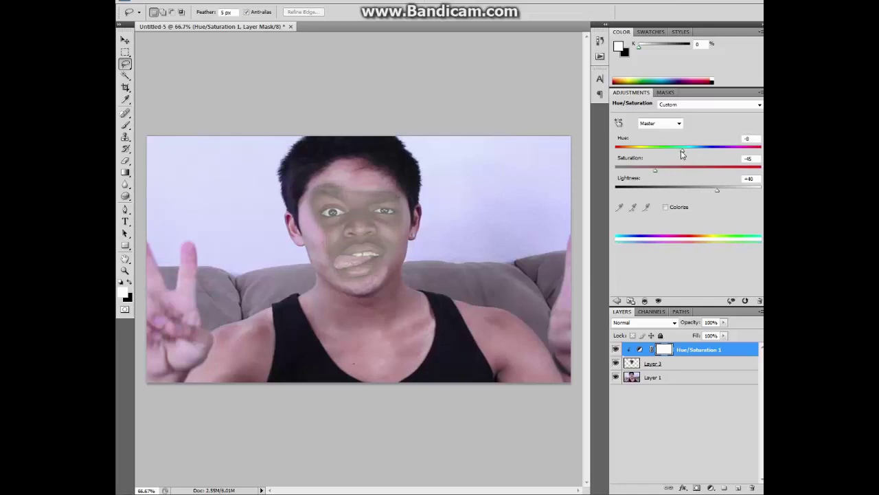
left_click_drag(682, 151, 678, 153)
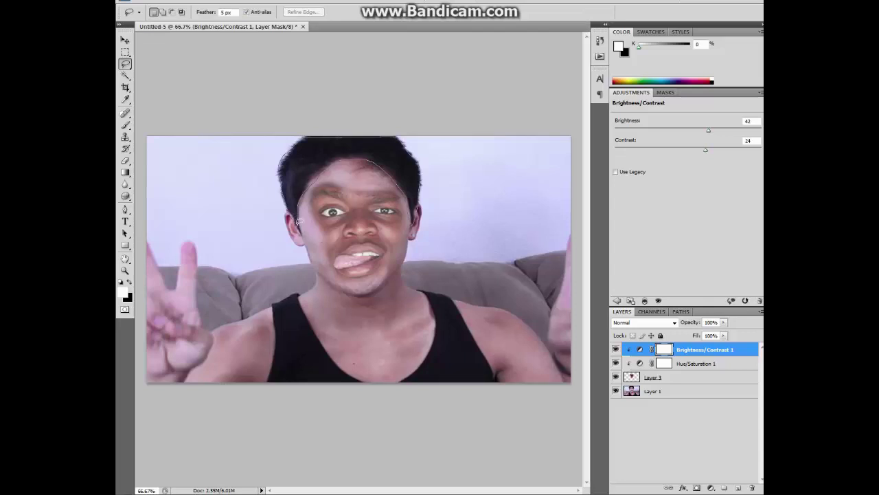
Draw a closed lasso outline around the pasted face's forehead and hairline.
left_click_drag(300, 225, 397, 137)
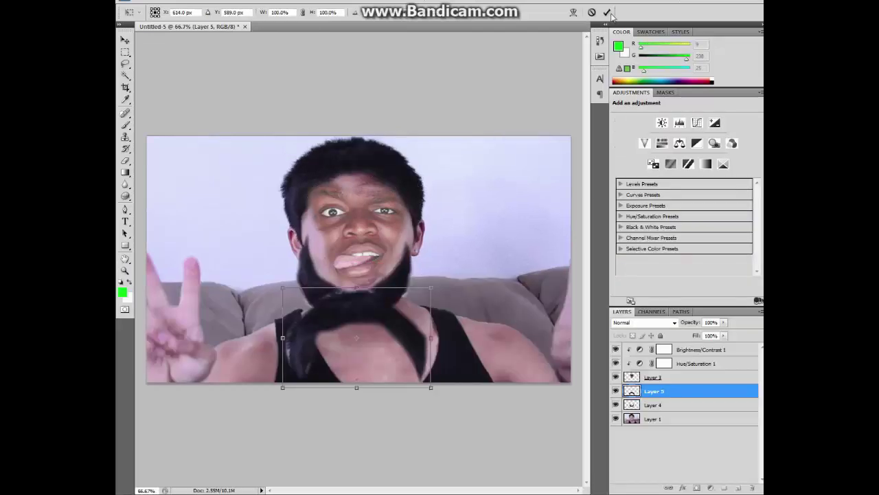
Delete the Layer 4 beard copy.
left_click(674, 411)
key("Delete")
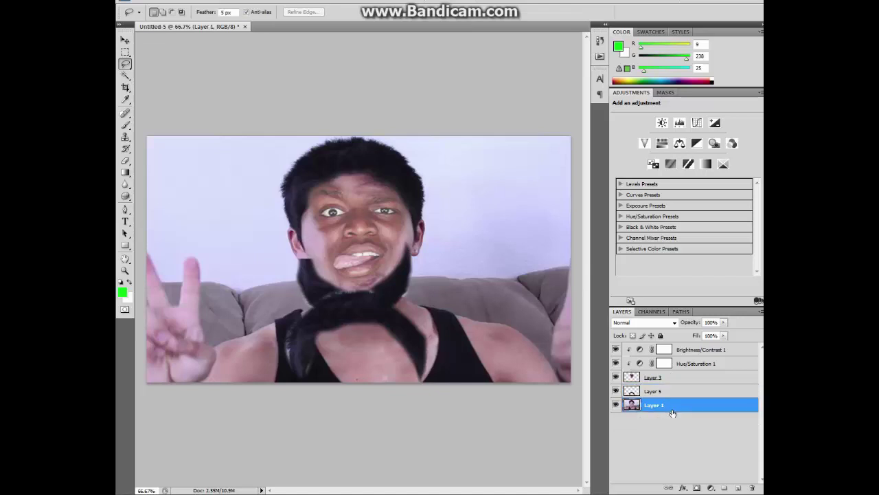
key("ctrl+t")
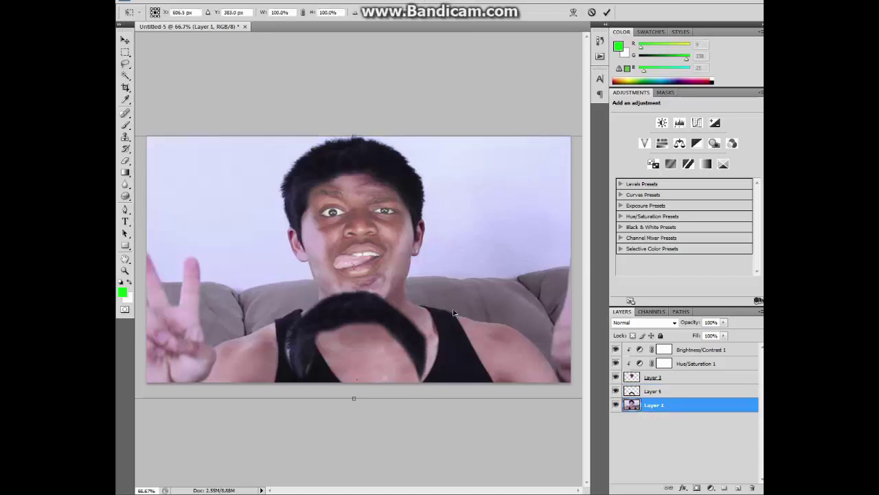
left_click(607, 12)
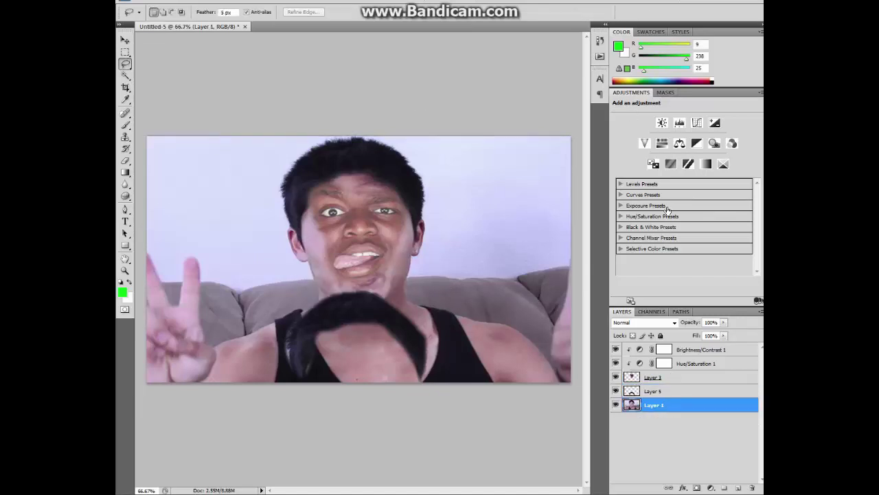
Flip the Layer 5 hair piece horizontally and vertically.
left_click(670, 391)
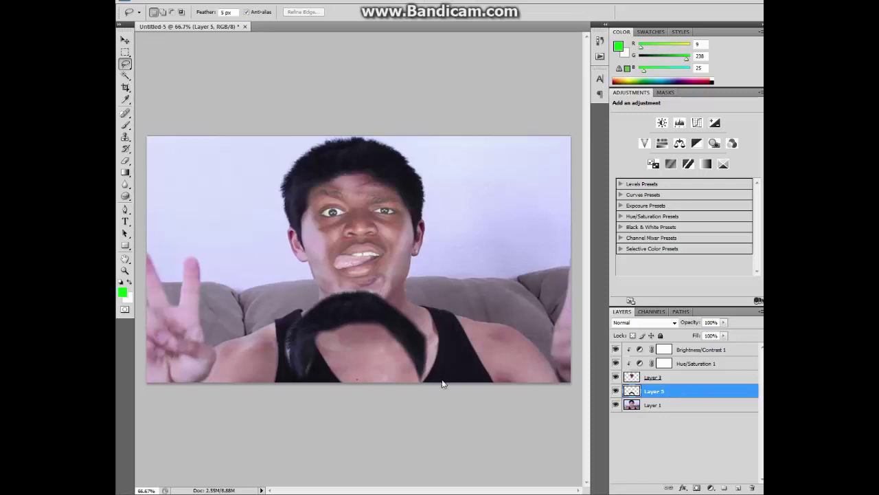
right_click(351, 330)
right_click(360, 316)
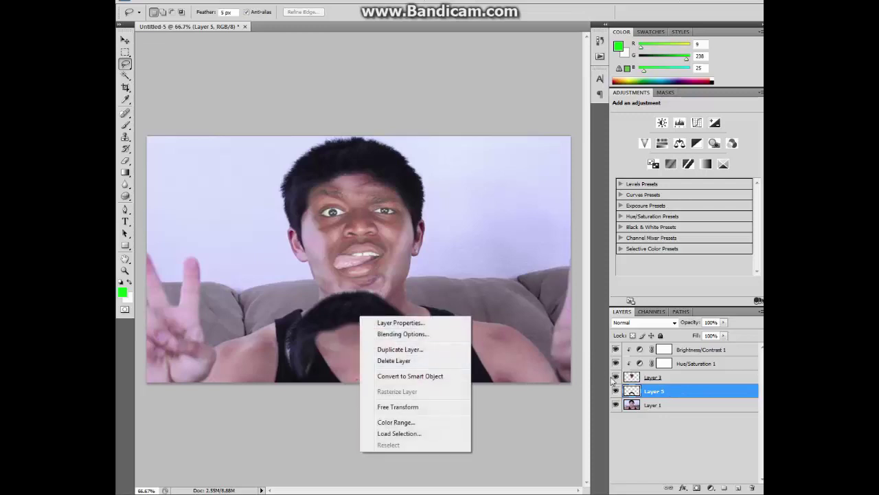
right_click(645, 392)
left_click(443, 352)
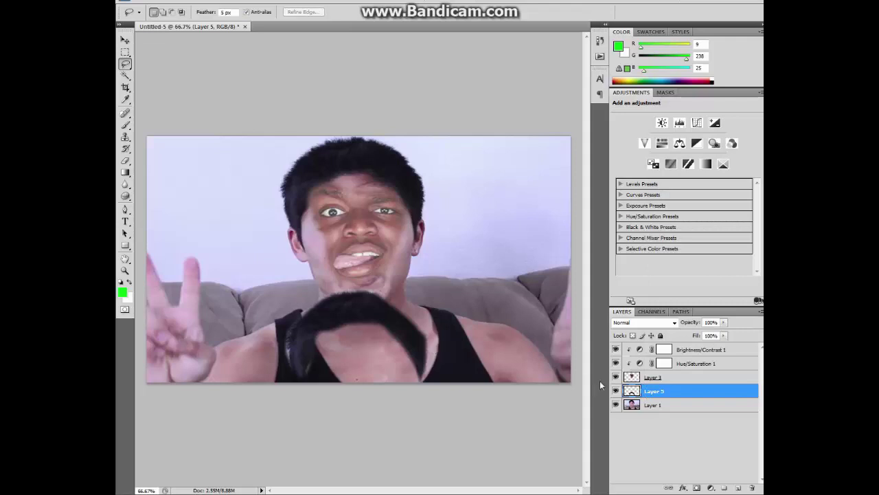
key("ctrl+t")
right_click(389, 324)
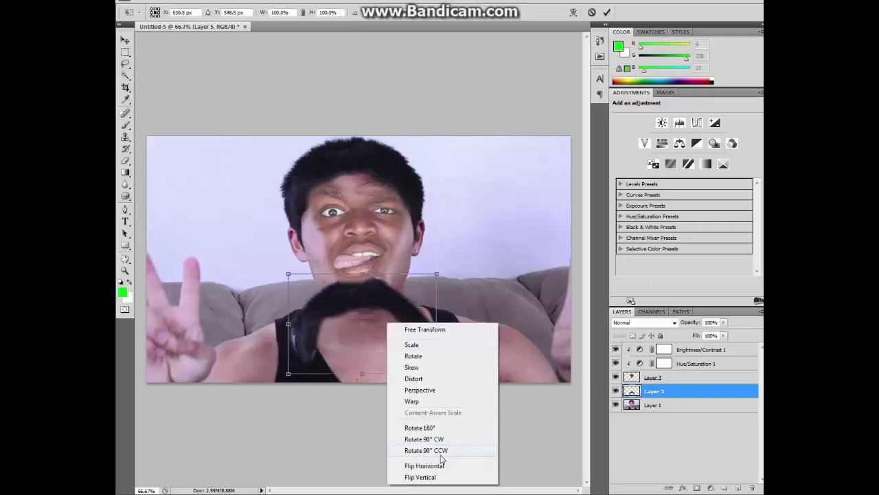
left_click(432, 466)
right_click(396, 293)
left_click(439, 436)
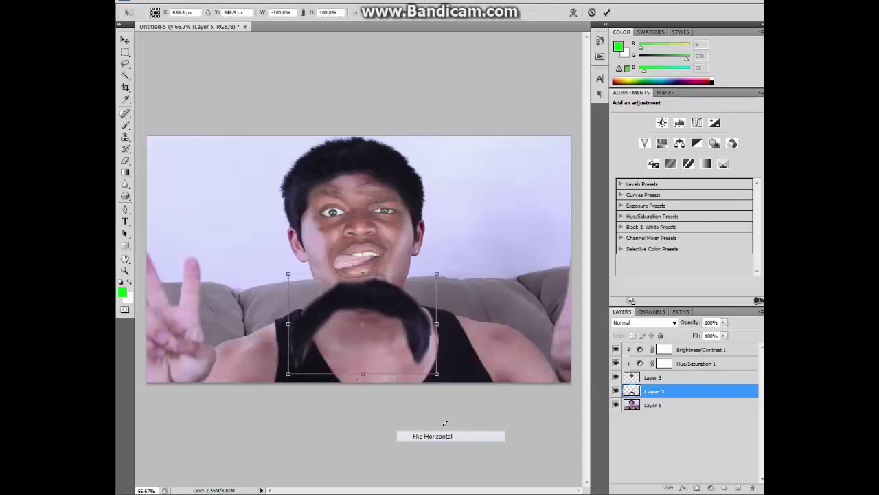
right_click(403, 325)
left_click(450, 481)
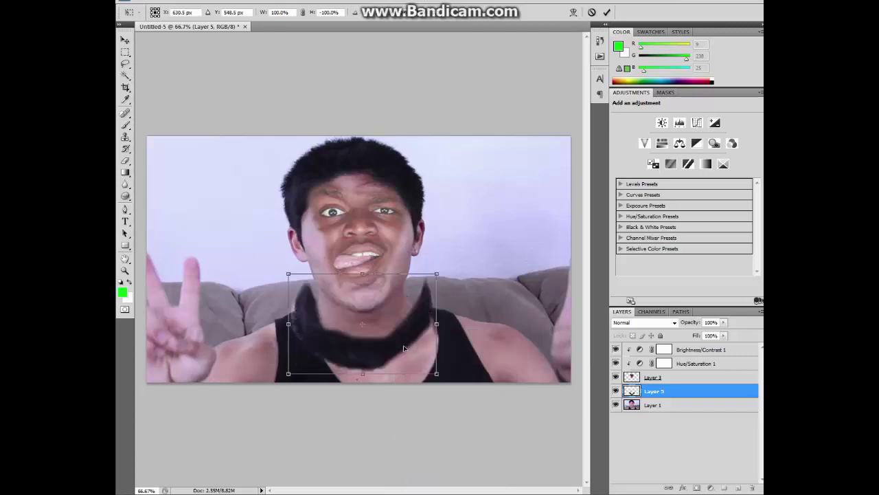
Scale and position the flipped hair as a wider beard over the chin and jaw.
left_click_drag(436, 274, 394, 288)
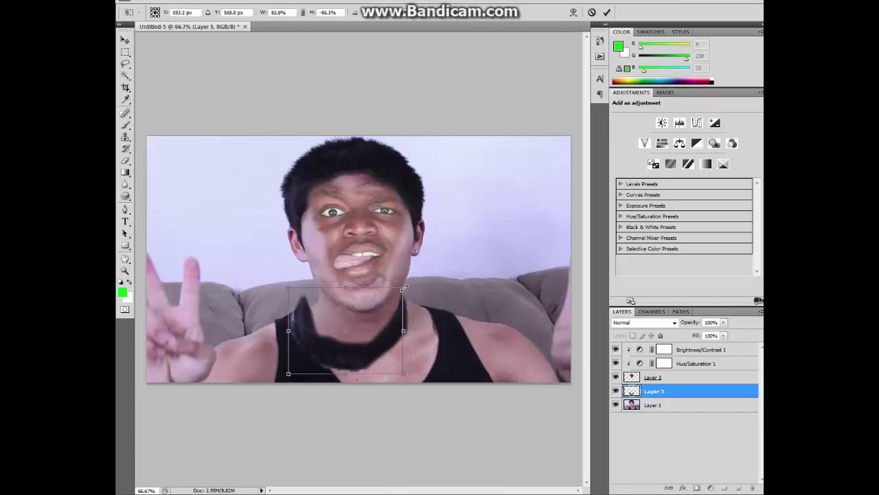
left_click_drag(378, 331, 388, 296)
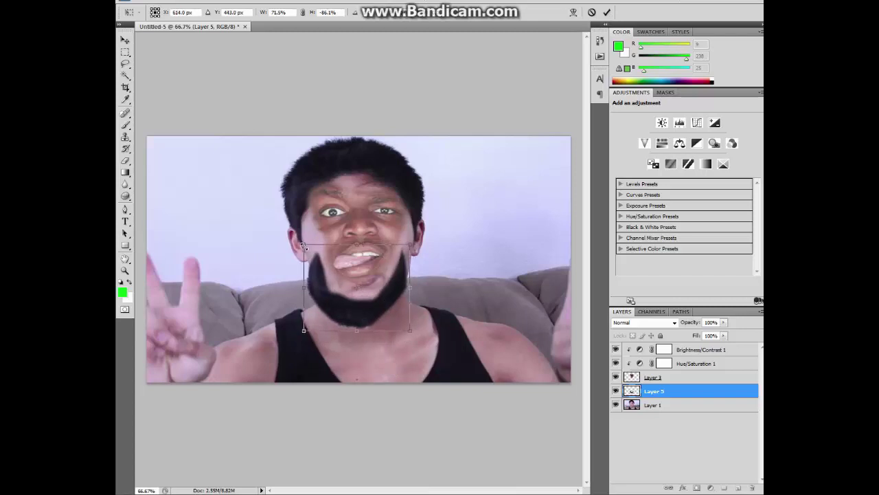
left_click_drag(303, 334, 293, 342)
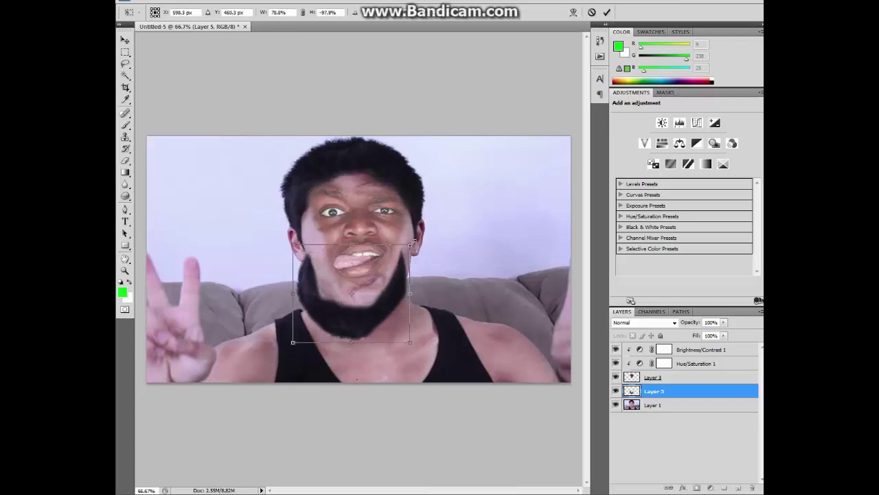
left_click_drag(410, 339, 417, 340)
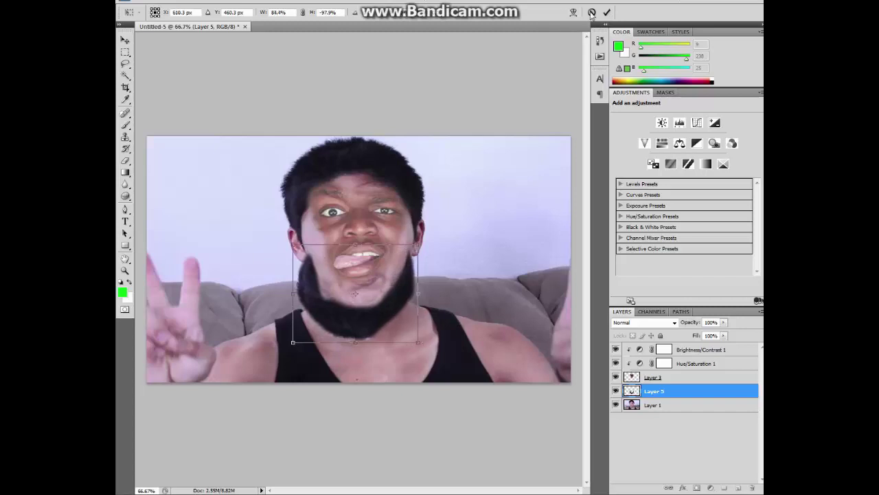
left_click_drag(385, 313, 385, 309)
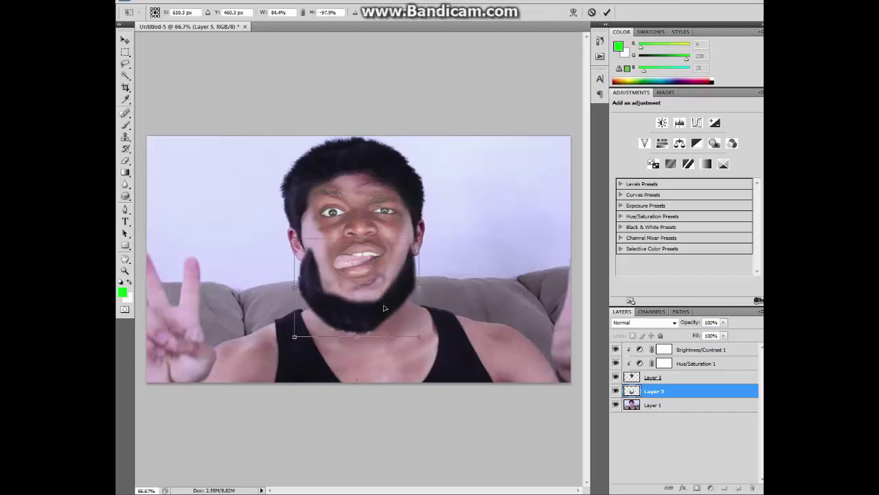
left_click(606, 12)
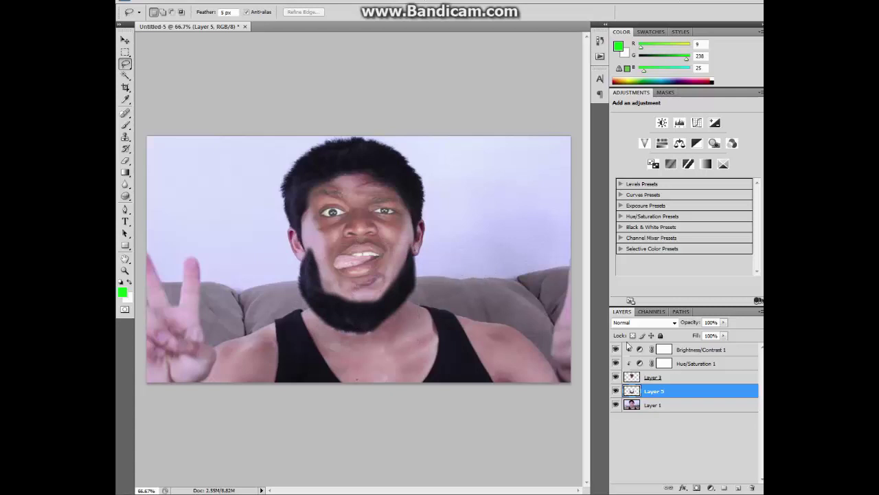
Move the Layer 3 face slightly lower and erase part of its upper-left forehead edge.
left_click(661, 377)
key("ctrl+t")
left_click_drag(364, 228, 364, 237)
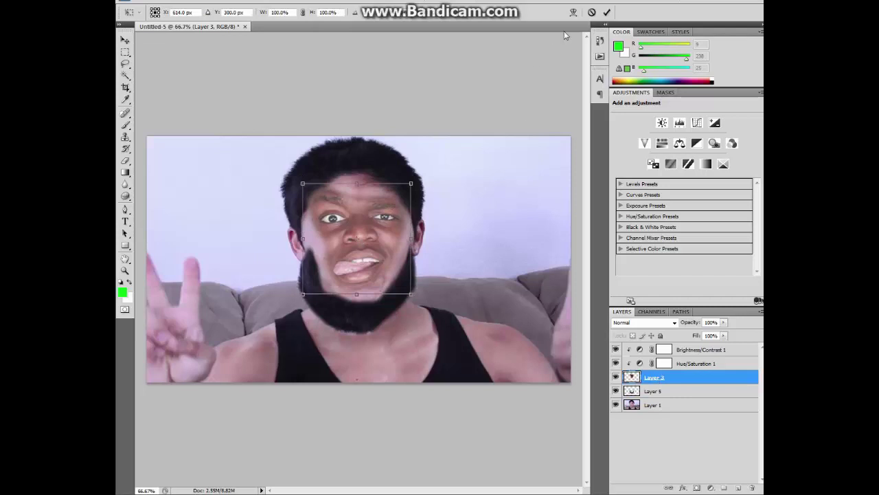
left_click(606, 12)
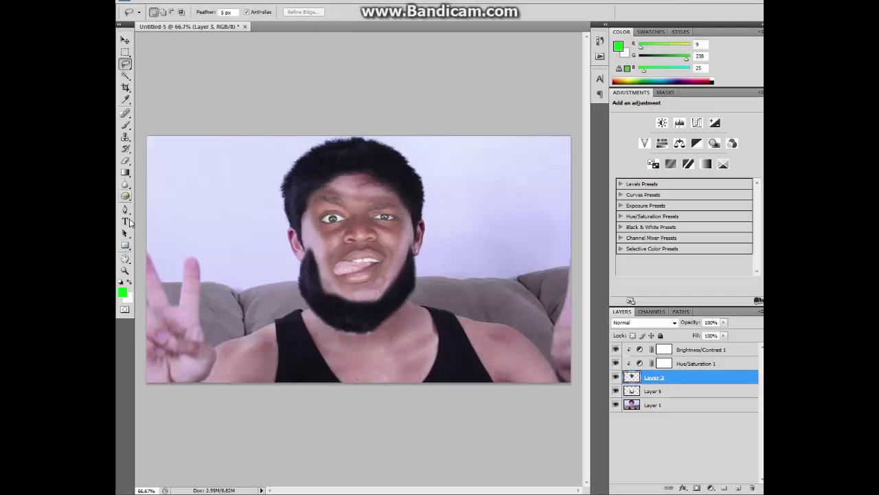
left_click(125, 160)
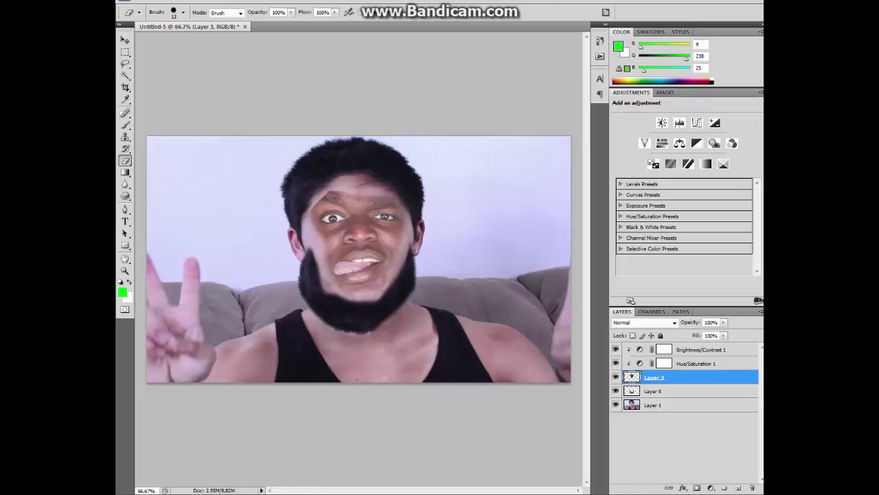
key("alt+Tab")
left_click(745, 133)
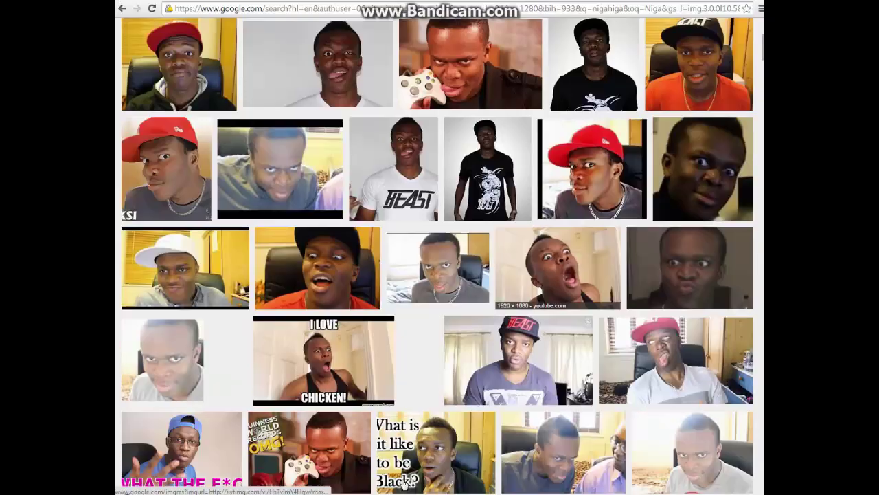
key("alt+Tab")
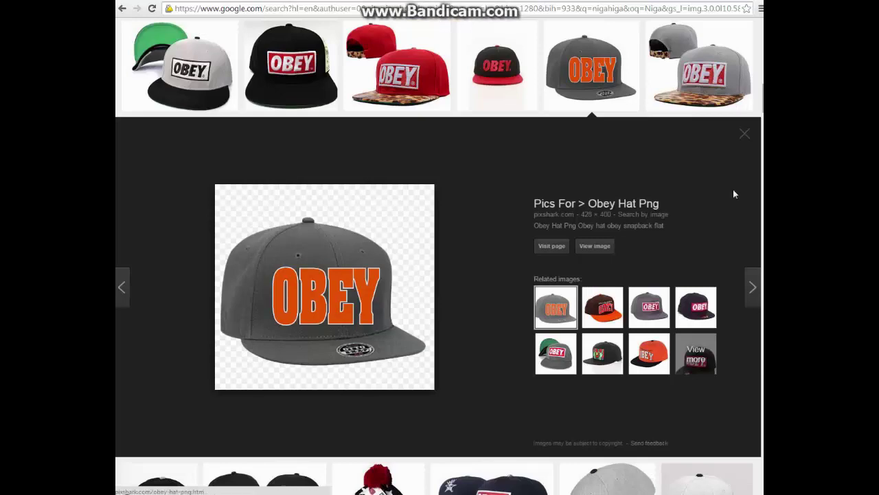
key("Escape")
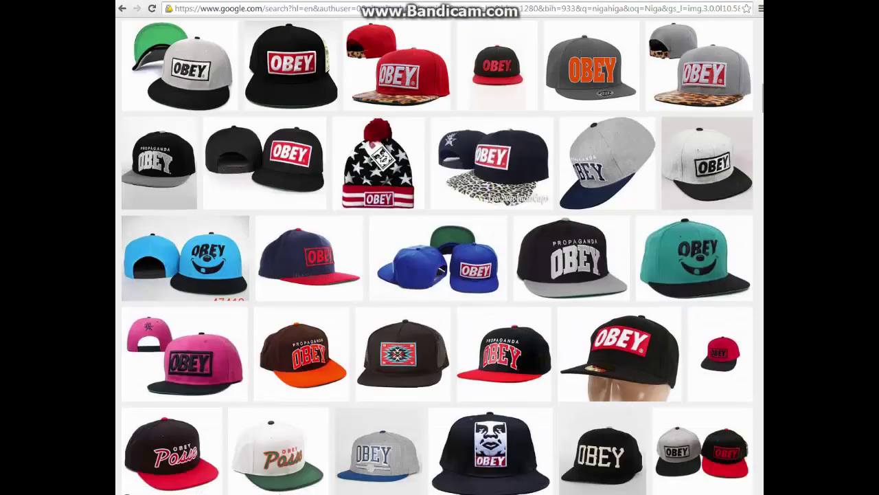
key("alt+Tab")
key("alt+Tab")
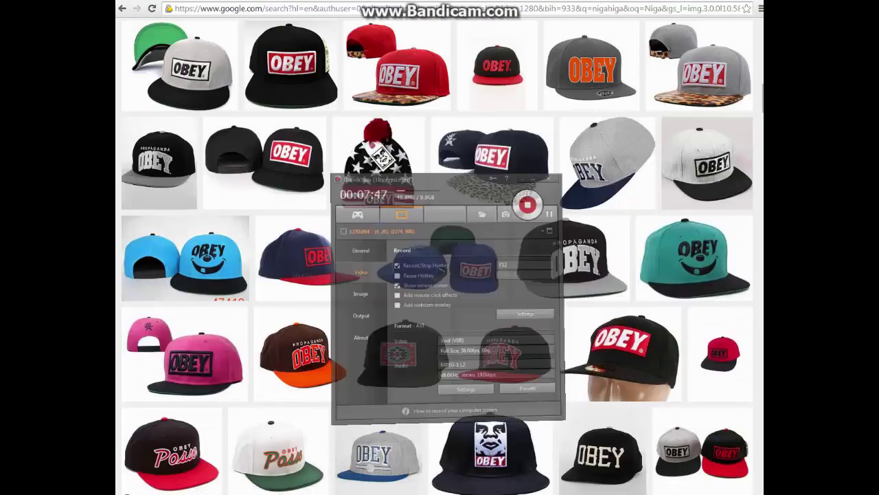